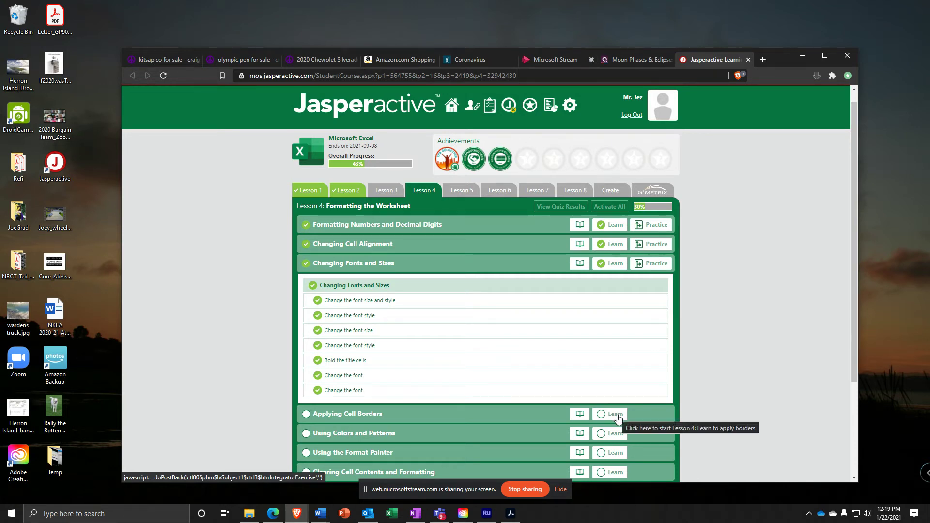
- Launch the Applying Cell Borders exercise from Jasperactive to open the Travel Itinerary workbook
left_click(617, 418)
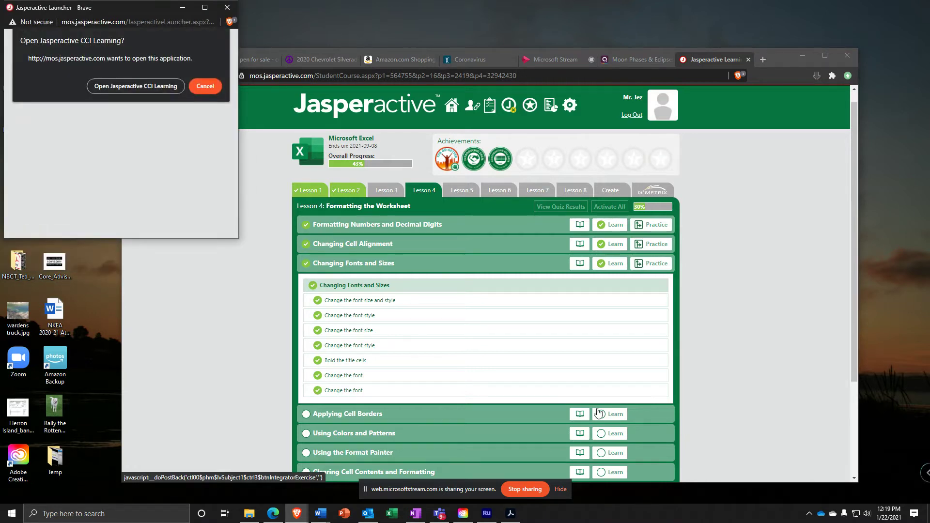
left_click(131, 87)
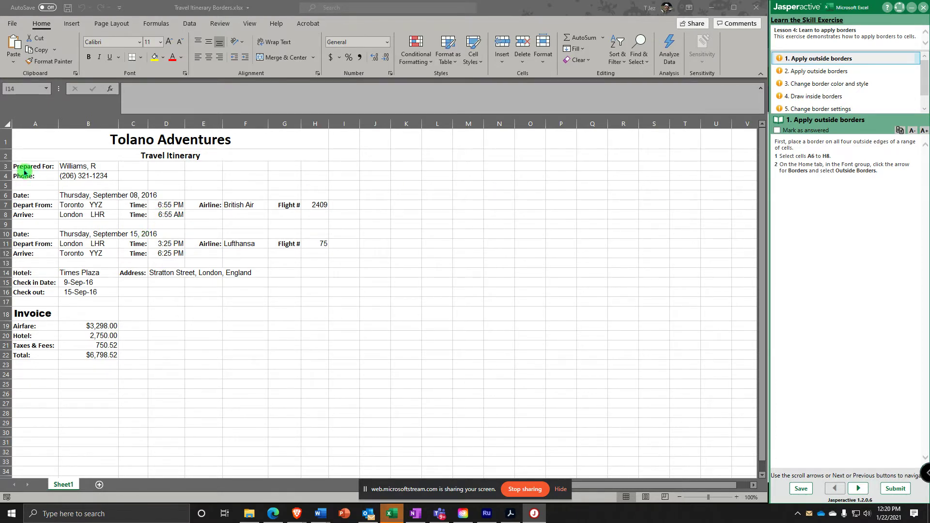
- Give the first flight block A6:H8 an Outside Borders border and go to step 2
left_click(29, 195)
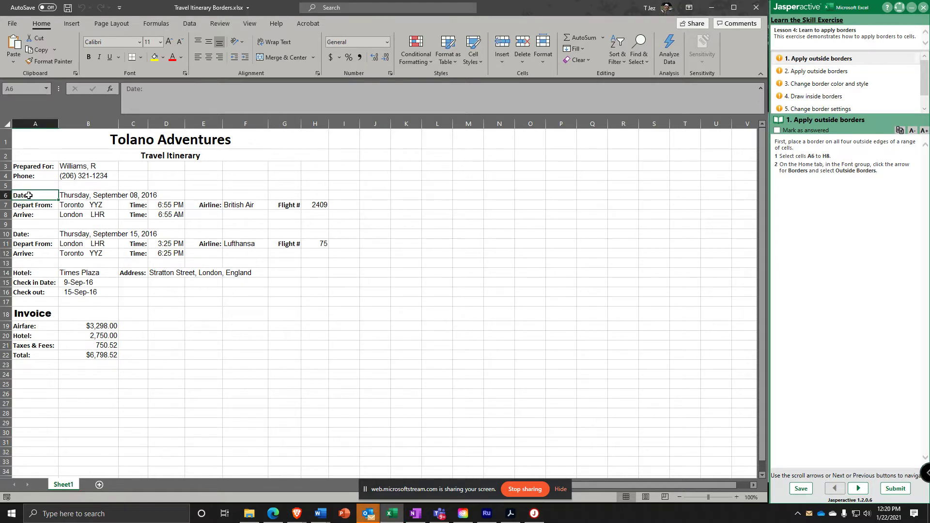
left_click_drag(28, 195, 305, 213)
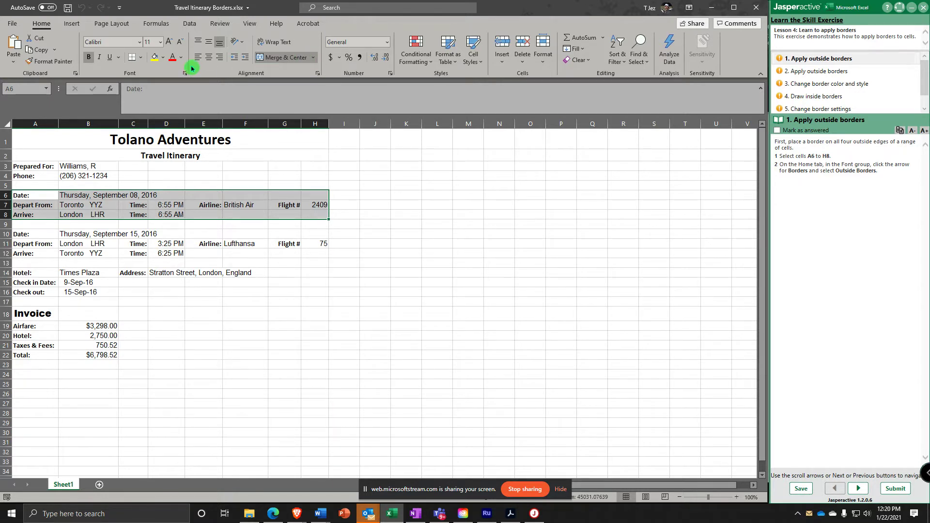
left_click(141, 57)
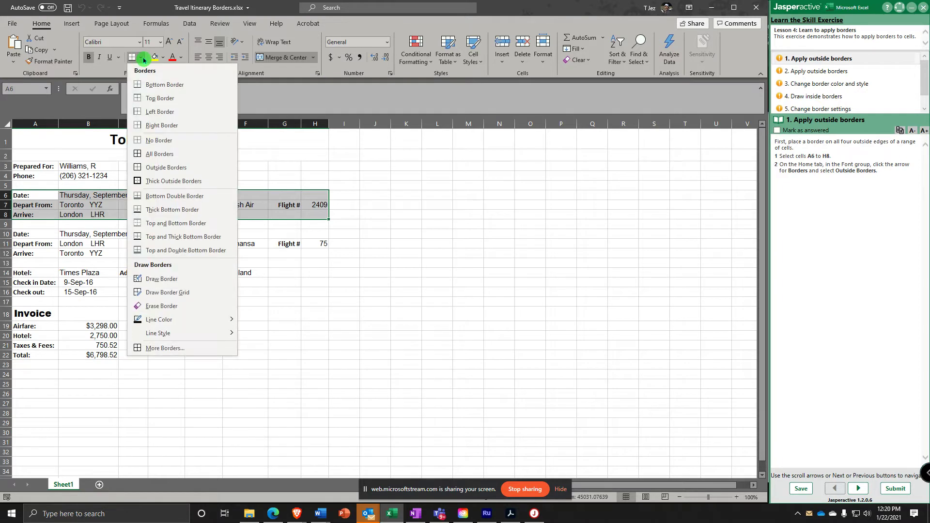
left_click(166, 168)
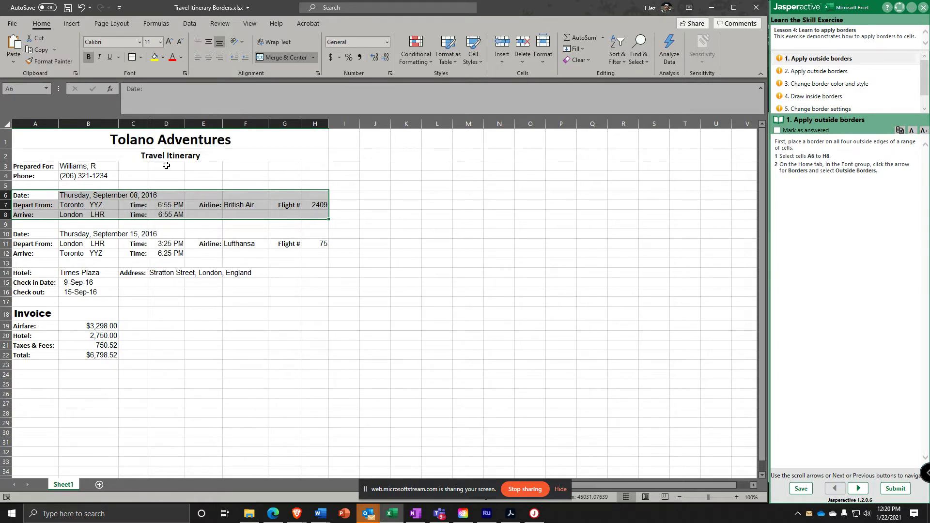
left_click(858, 489)
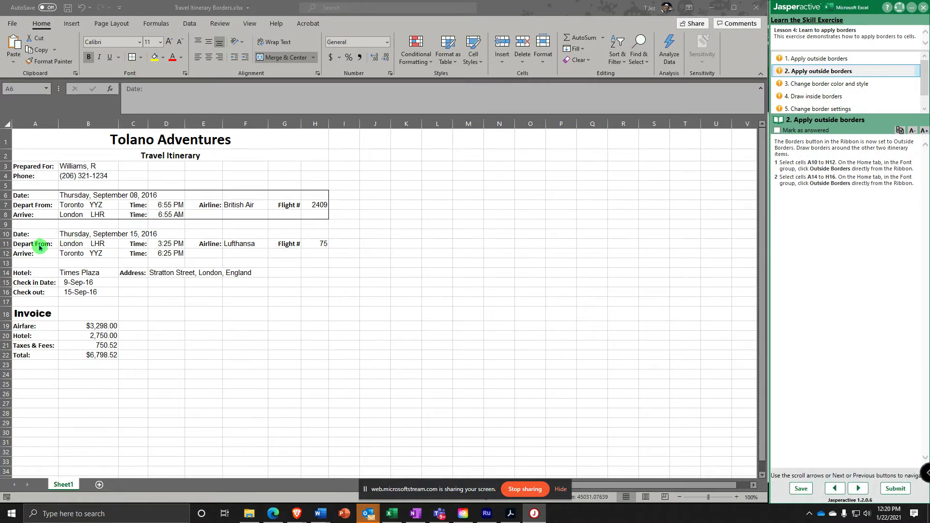
- Add outside borders to A10:H12 and A14:H16, then move on to the border colour task
left_click_drag(28, 237, 326, 251)
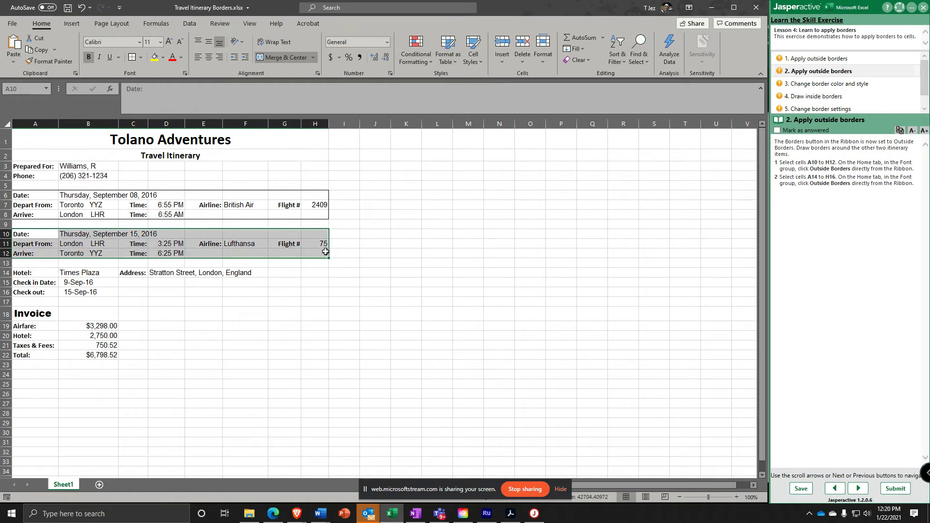
left_click(132, 57)
left_click(30, 271)
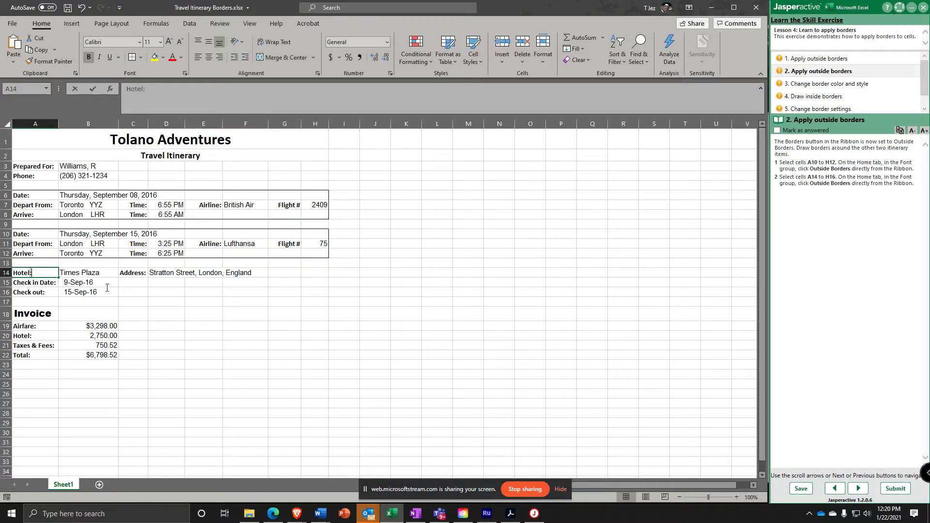
left_click(78, 293)
left_click_drag(32, 272, 310, 295)
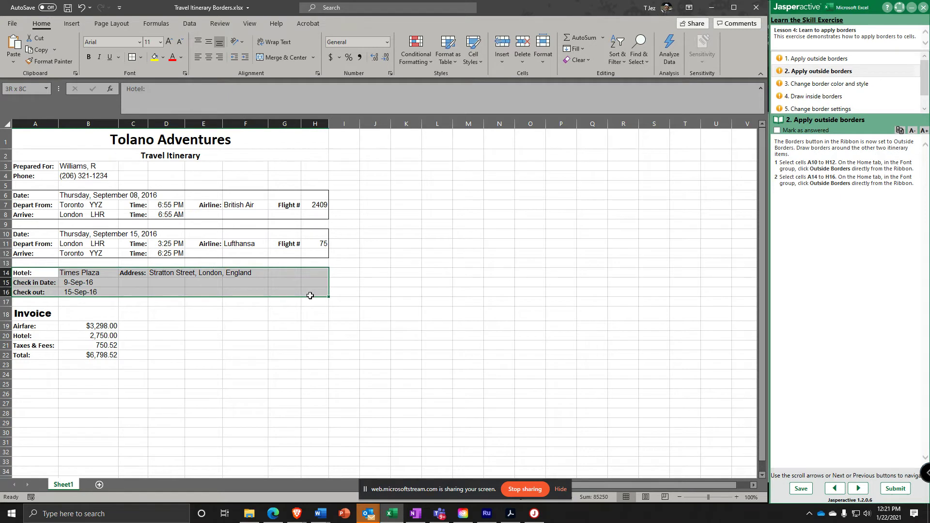
left_click(132, 58)
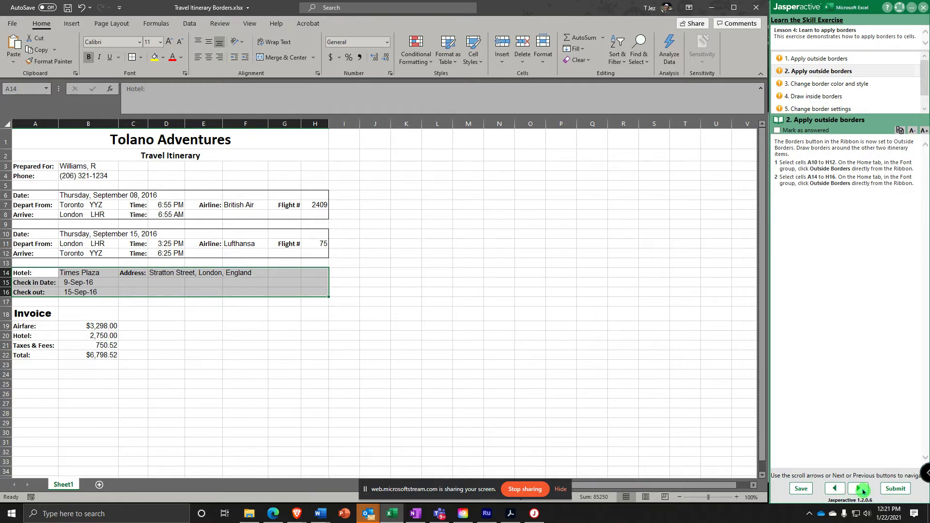
left_click(858, 489)
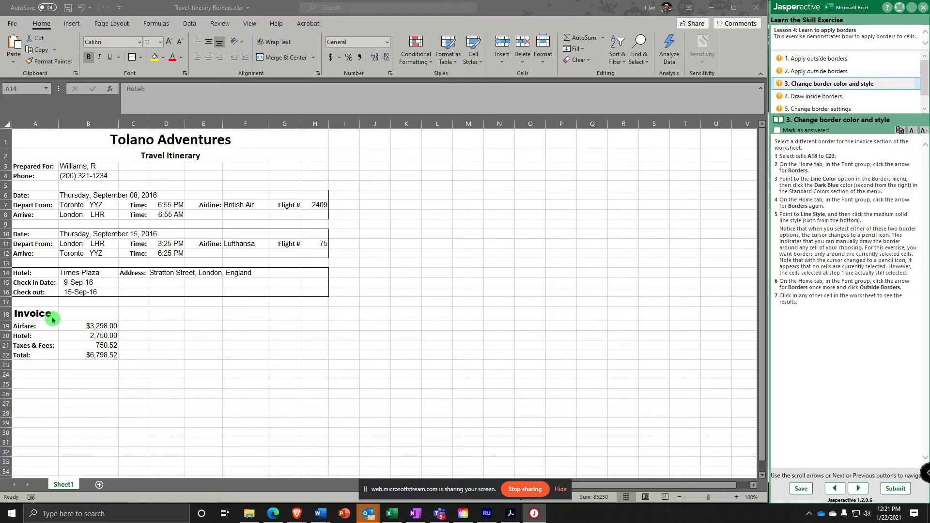
- Select the invoice block A18:C23 and set the border line colour to Dark Blue
left_click(36, 321)
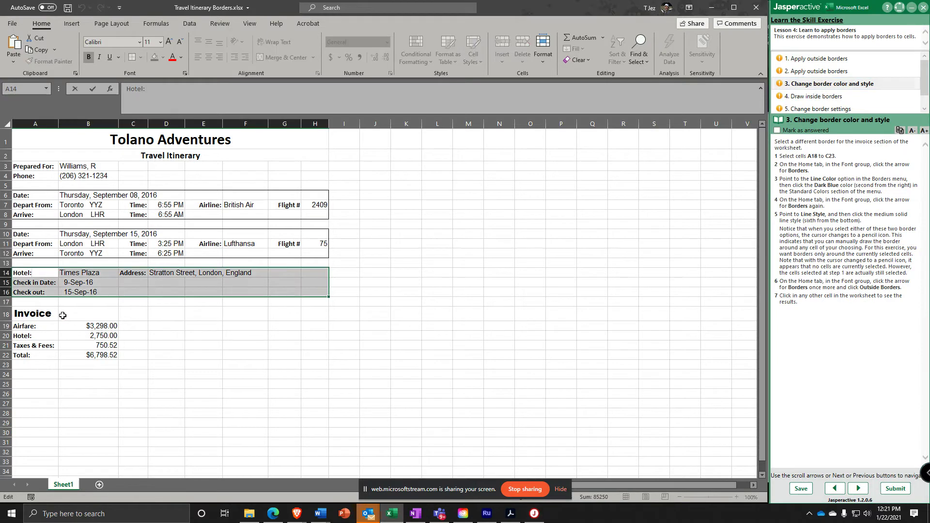
left_click(149, 329)
left_click(22, 312)
left_click_drag(23, 312, 143, 364)
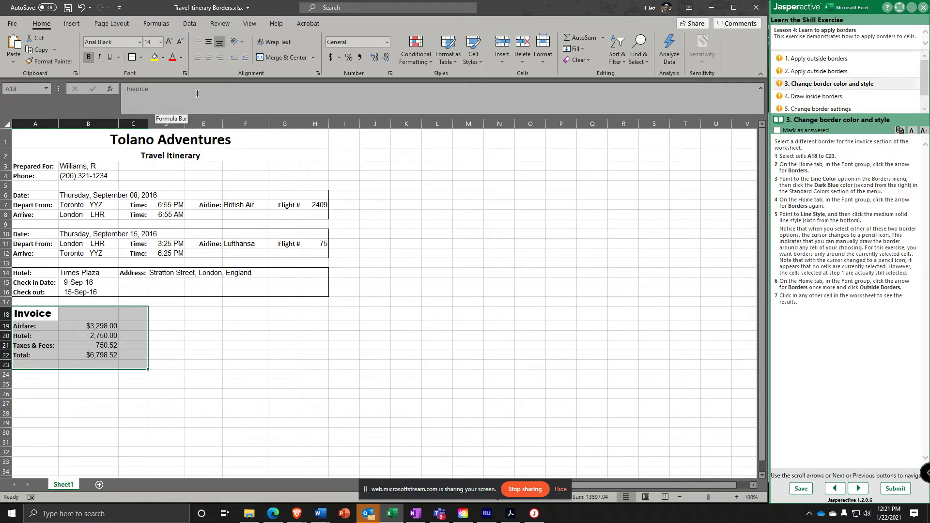
left_click(140, 58)
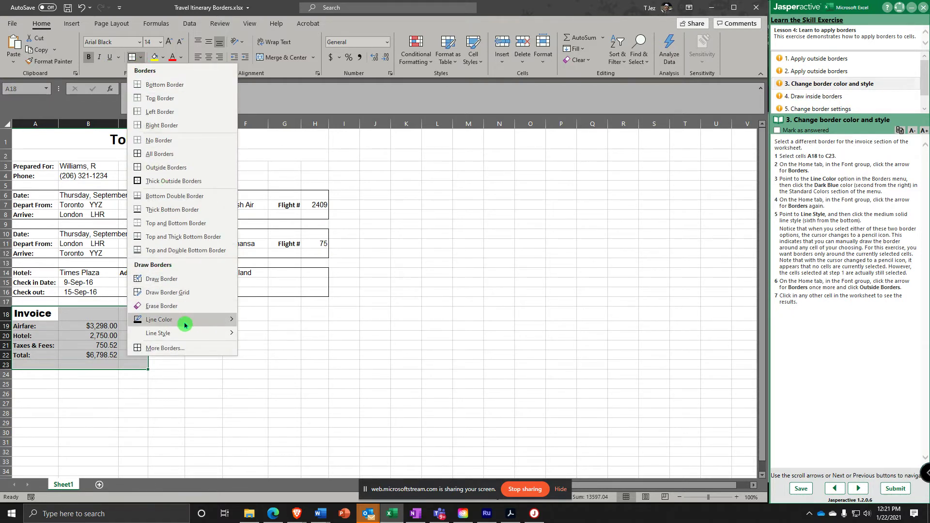
mouse_move(193, 325)
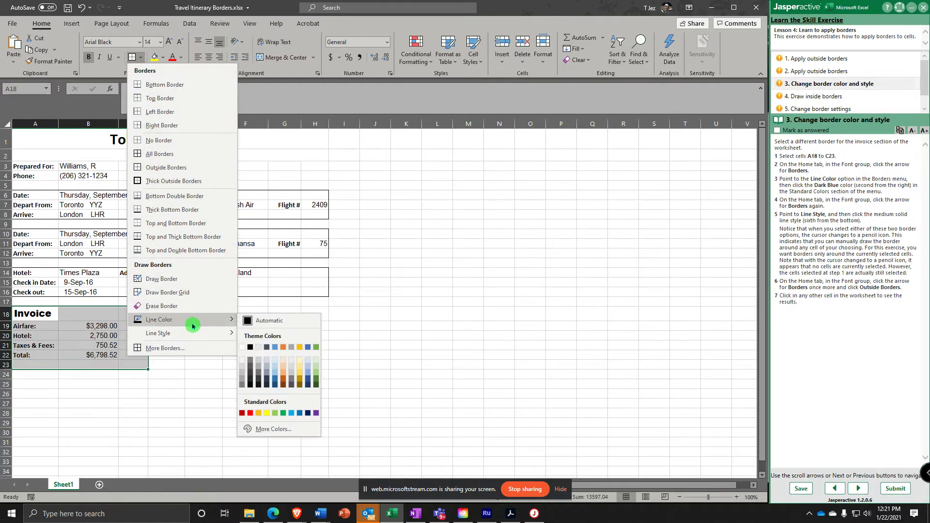
left_click(308, 413)
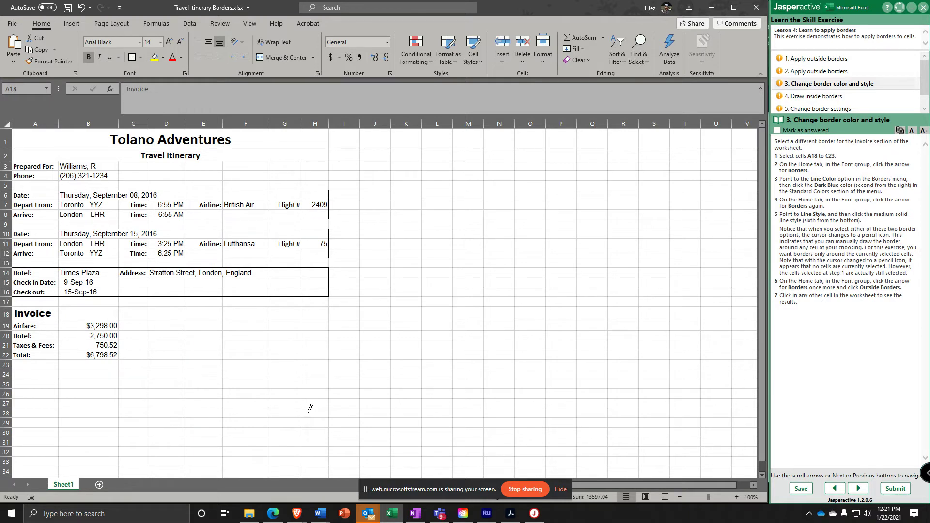
left_click(141, 57)
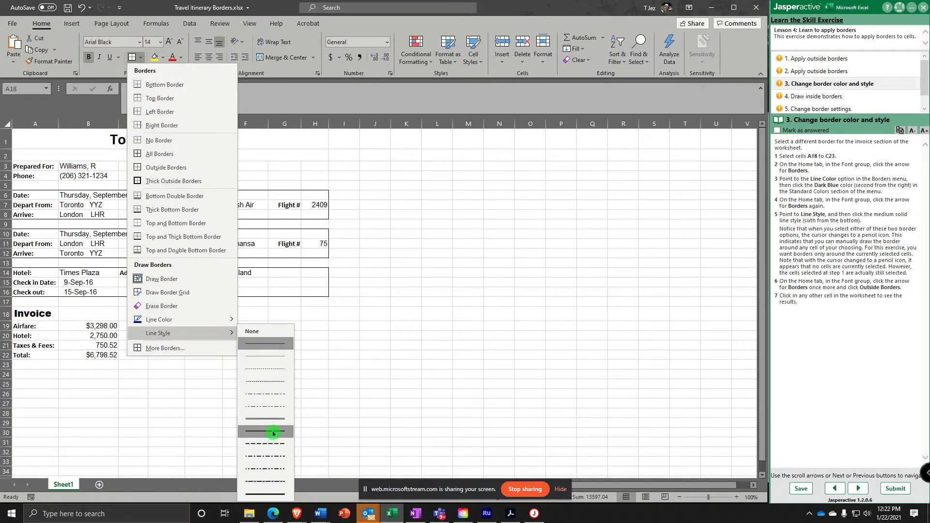
- Give A18:C23 a medium solid Dark Blue outside border and advance to the inside borders task
left_click(273, 431)
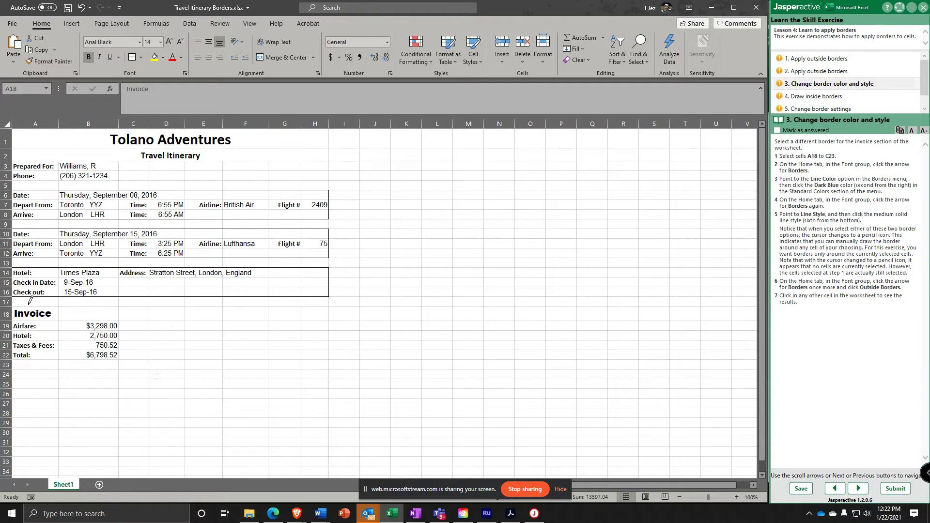
mouse_move(25, 303)
left_mouse_down()
mouse_move(118, 307)
mouse_move(144, 339)
mouse_move(140, 365)
left_mouse_up()
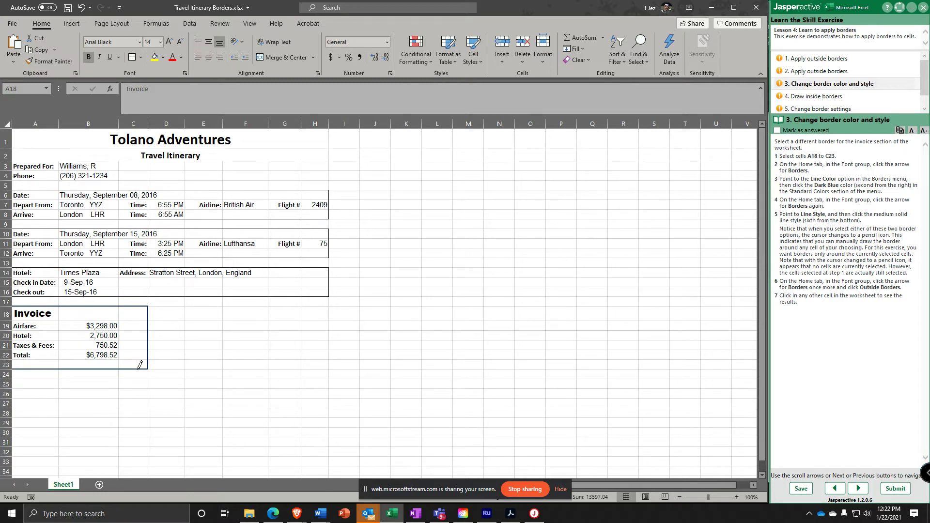
left_click_drag(140, 365, 140, 366)
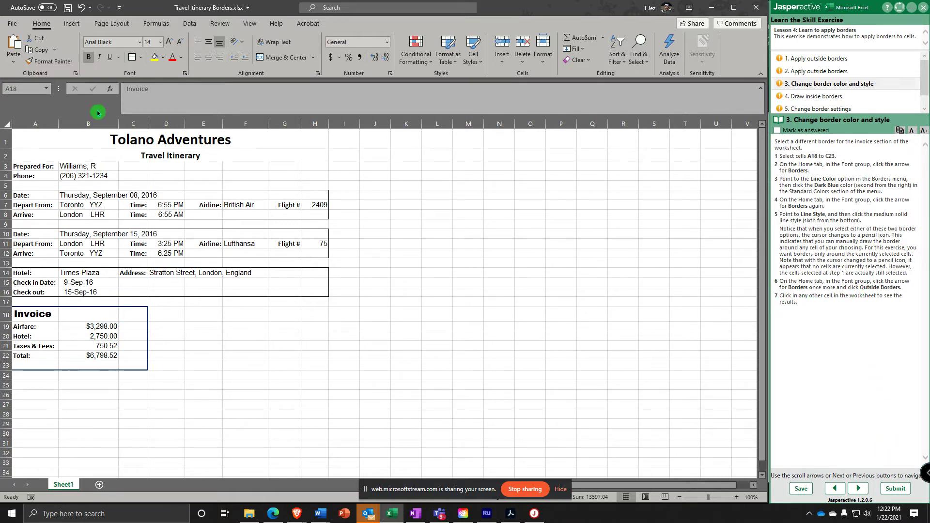
left_click(132, 57)
left_click(859, 489)
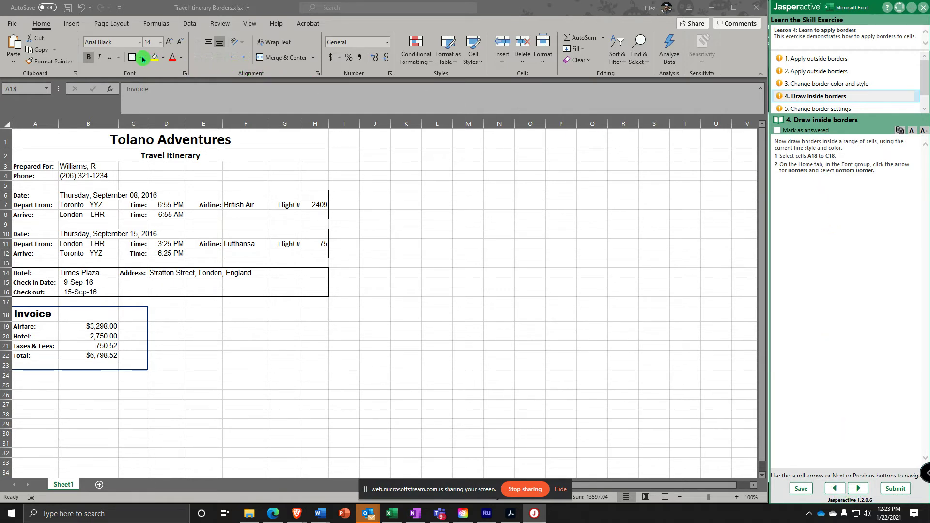
- Undo the stray line drawn along the bottom of row 22
left_click(42, 317)
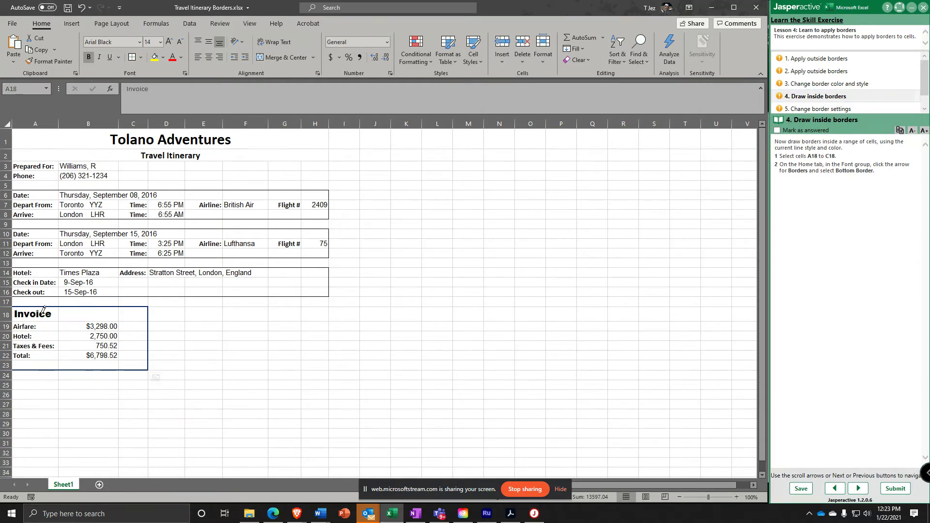
left_click(136, 61)
left_click_drag(14, 360, 146, 360)
key("ctrl+z")
left_click(142, 55)
- Apply a bottom border to the invoice range and show the Change border settings instructions
left_click(141, 58)
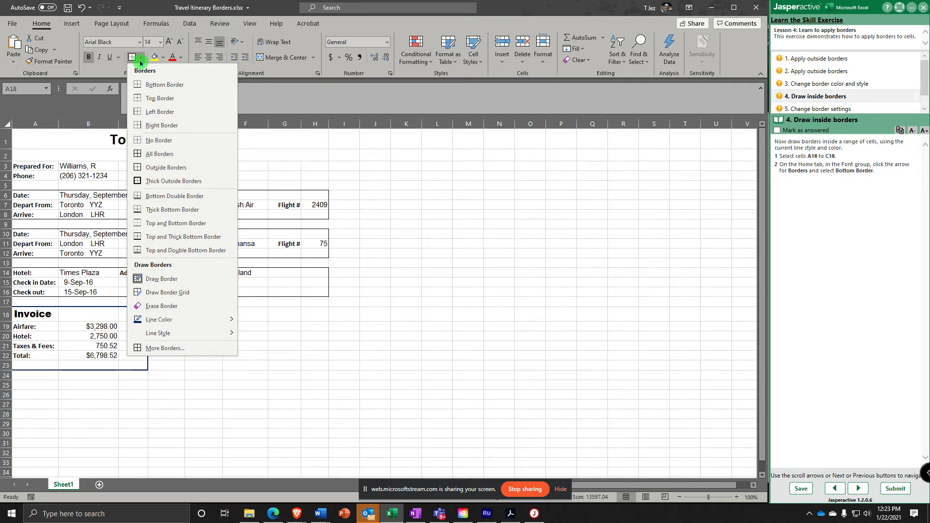
left_click(153, 85)
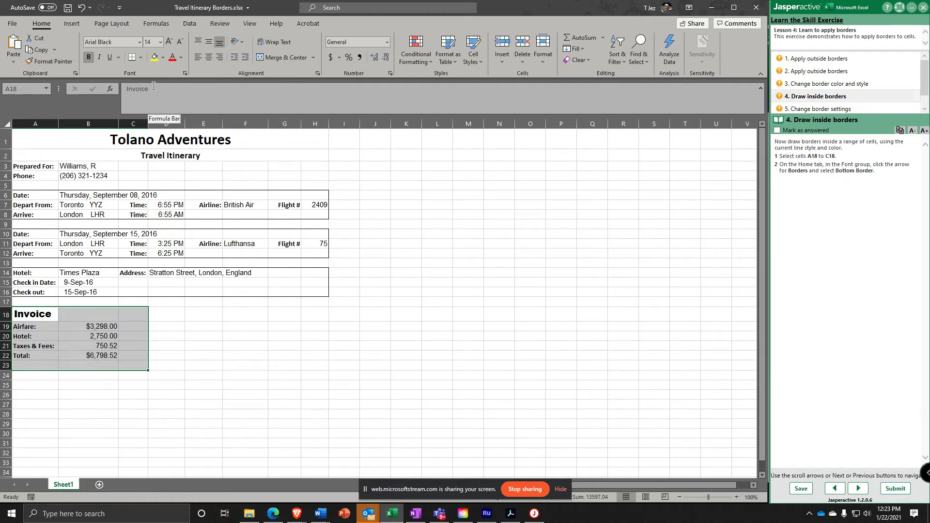
left_click(208, 367)
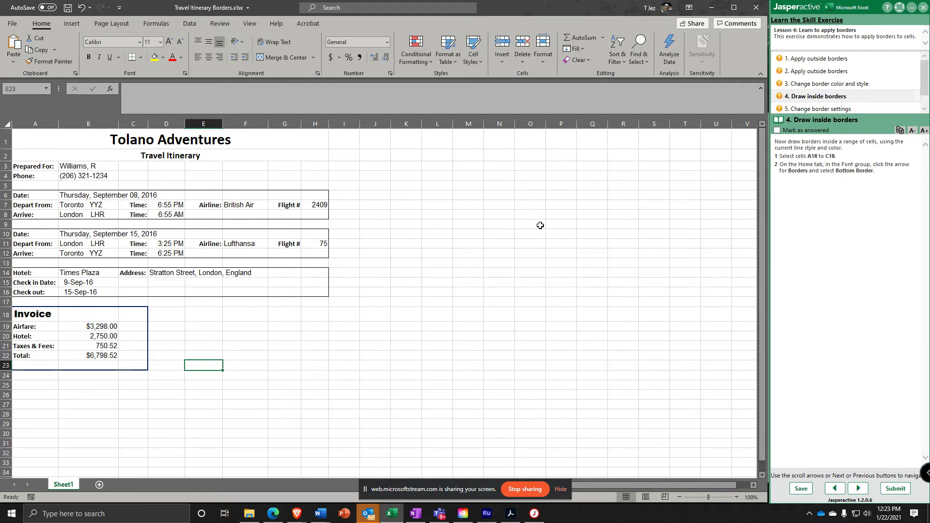
left_click(826, 109)
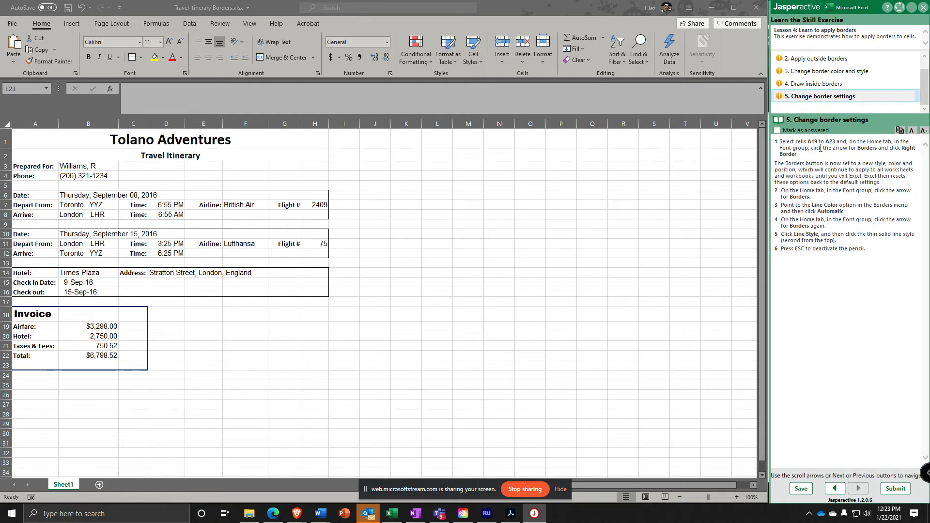
- Add a bottom border under the Invoice heading row A18:C18
left_click(31, 327)
left_click_drag(31, 327, 30, 363)
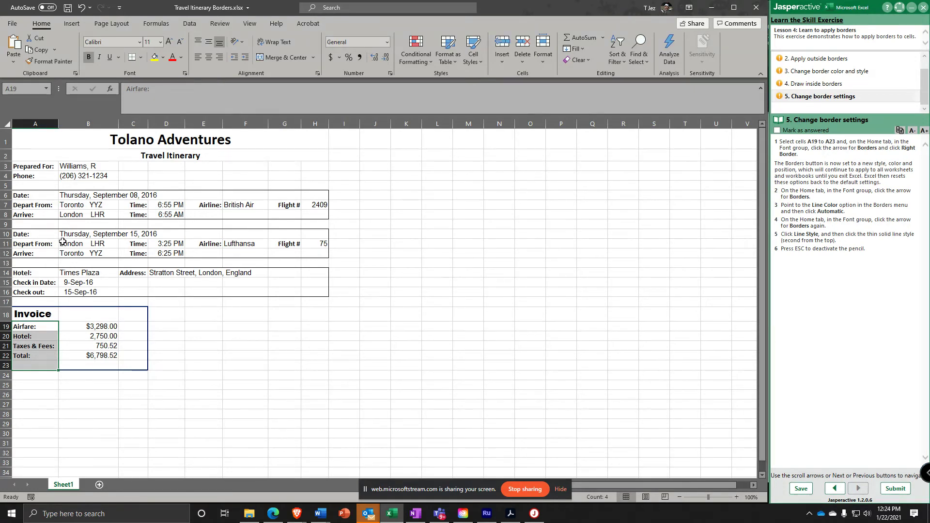
left_click(814, 85)
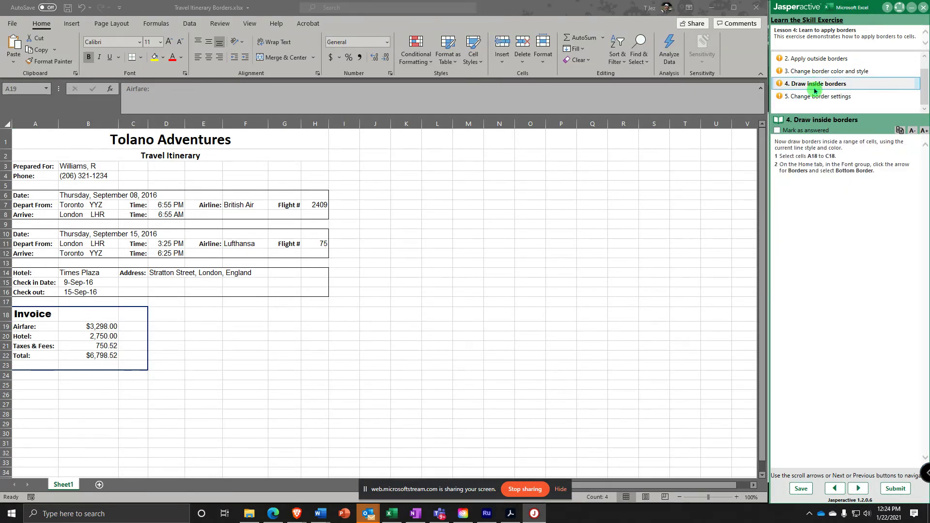
left_click(23, 314)
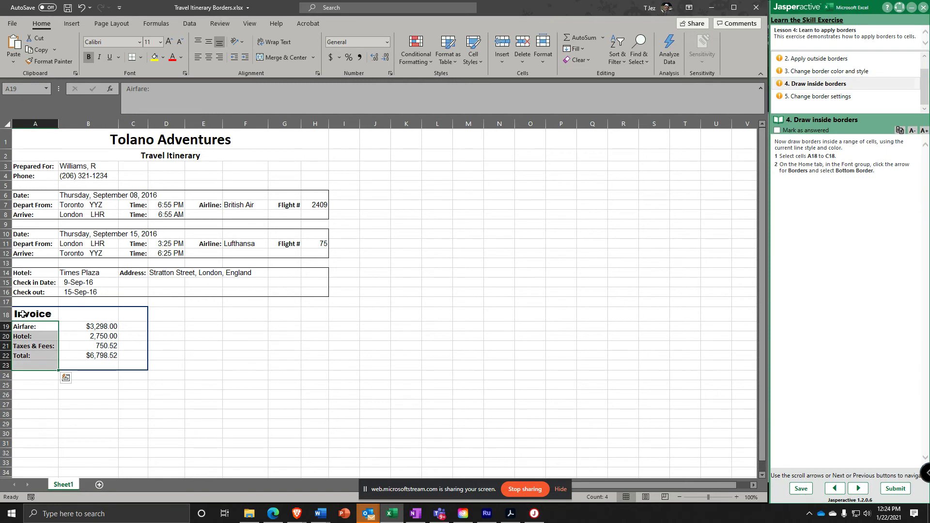
left_click_drag(23, 313, 127, 321)
left_click(132, 58)
- Add a Right Border to the invoice labels A19:A23
left_click(37, 325)
left_click_drag(38, 326, 33, 363)
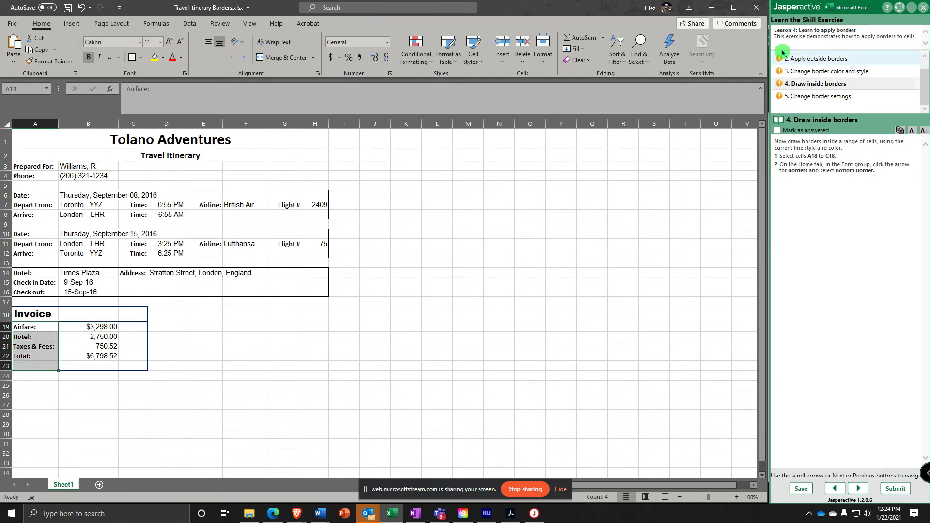
left_click(827, 97)
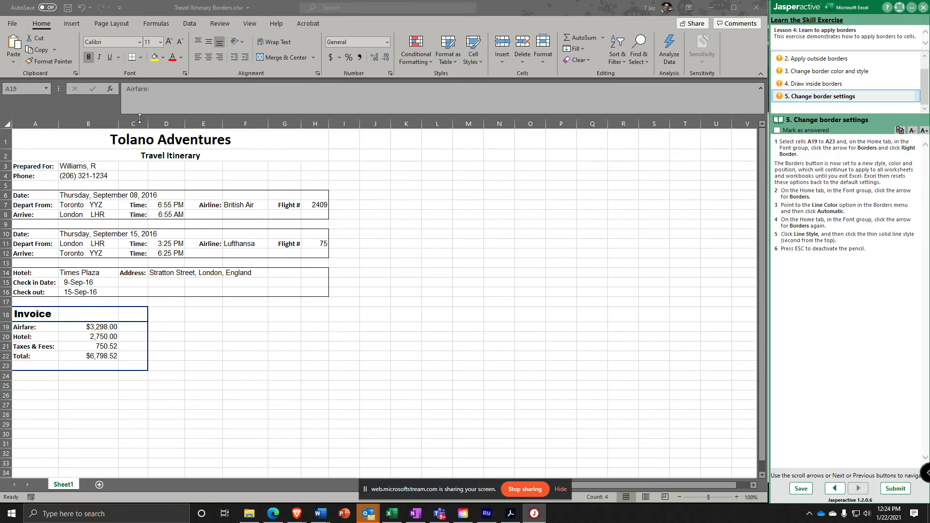
left_click(141, 58)
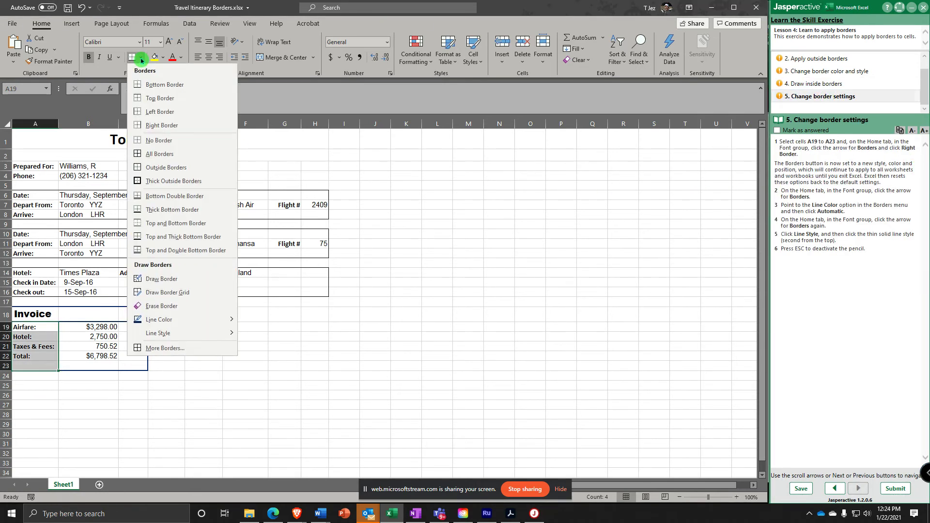
left_click(163, 125)
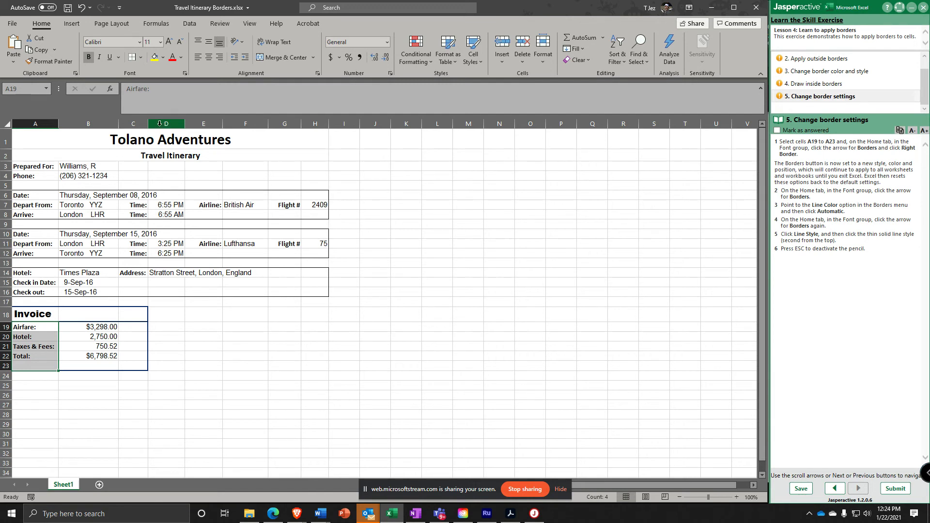
- Reset the border line colour to Automatic
left_click(141, 58)
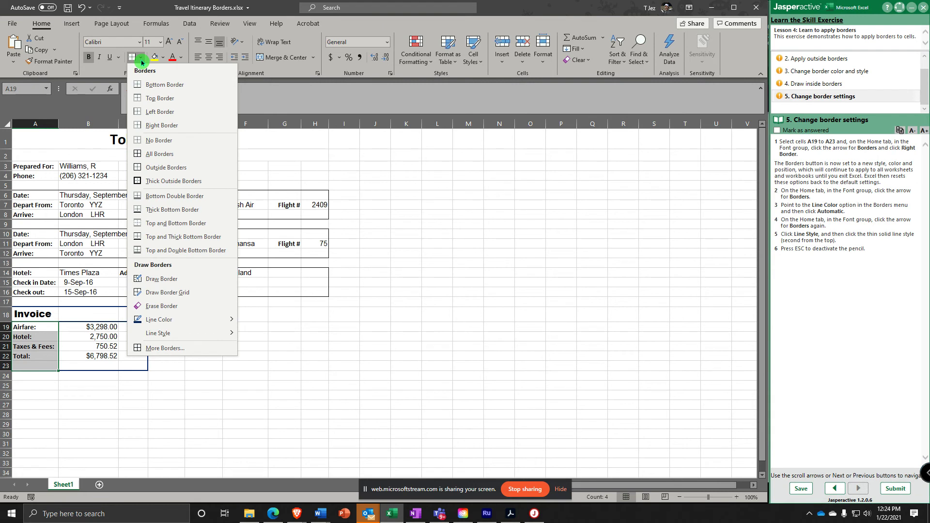
mouse_move(195, 320)
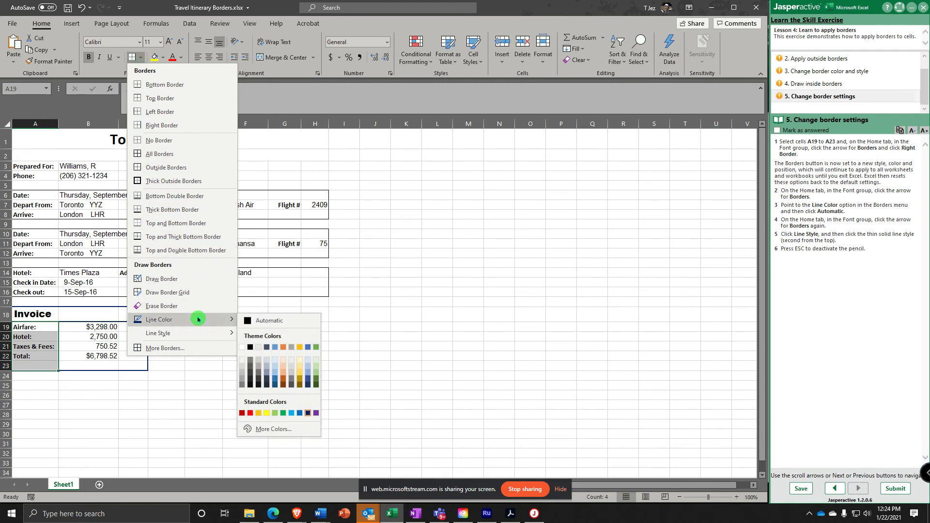
left_click(251, 321)
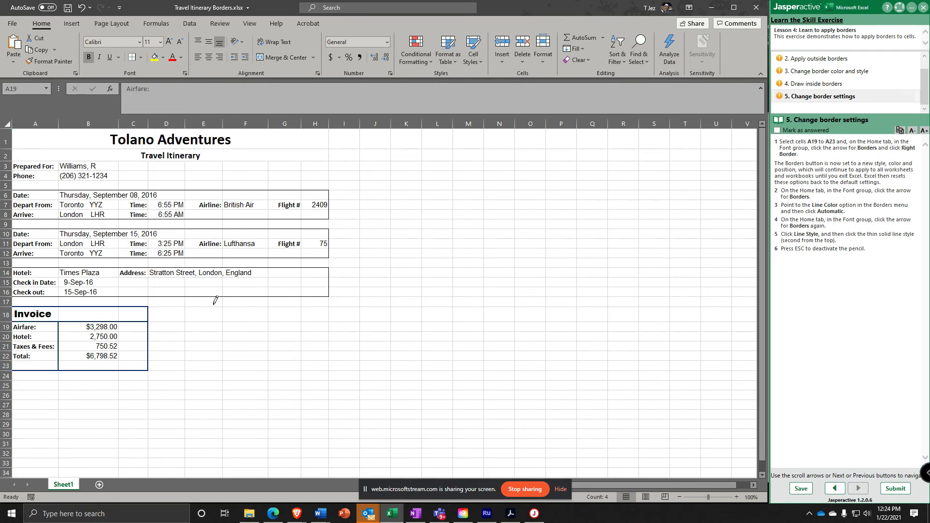
- Set the border line style to thin solid, undo the accidental line and stop drawing borders
left_click(142, 57)
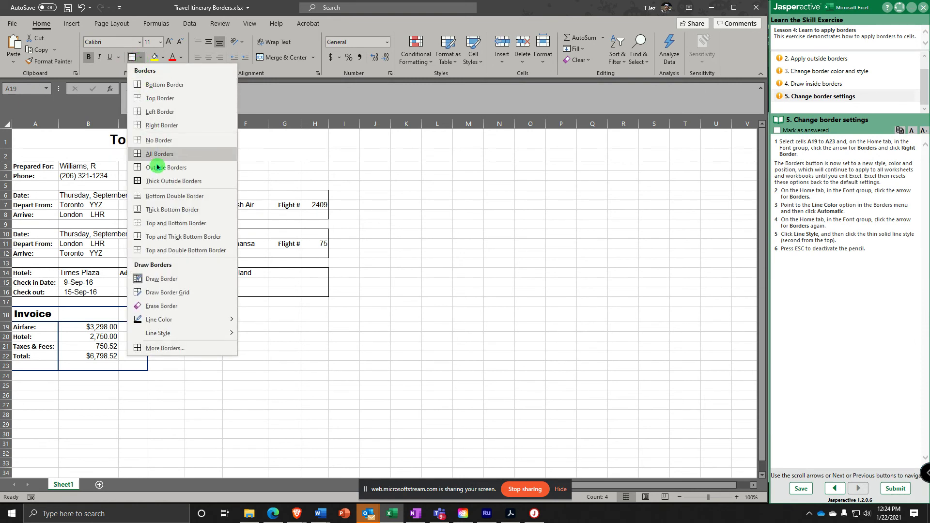
left_click(208, 335)
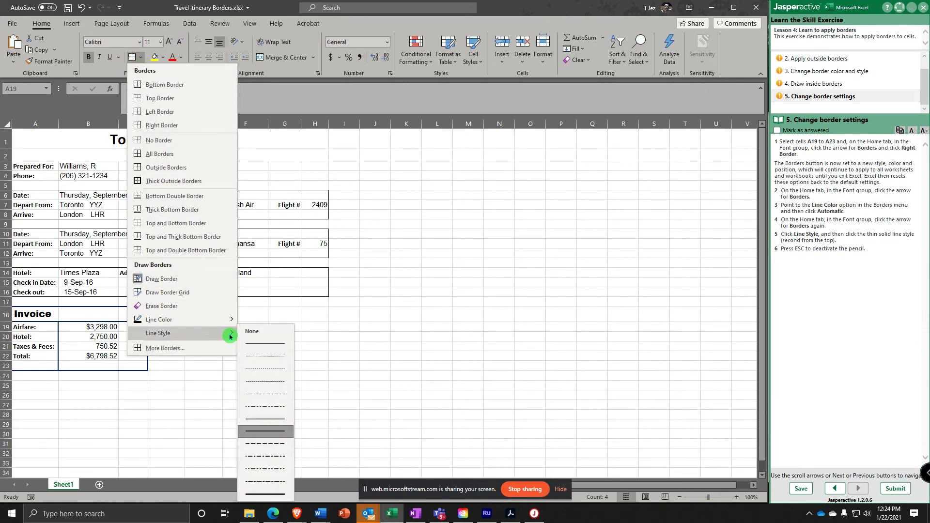
left_click(265, 343)
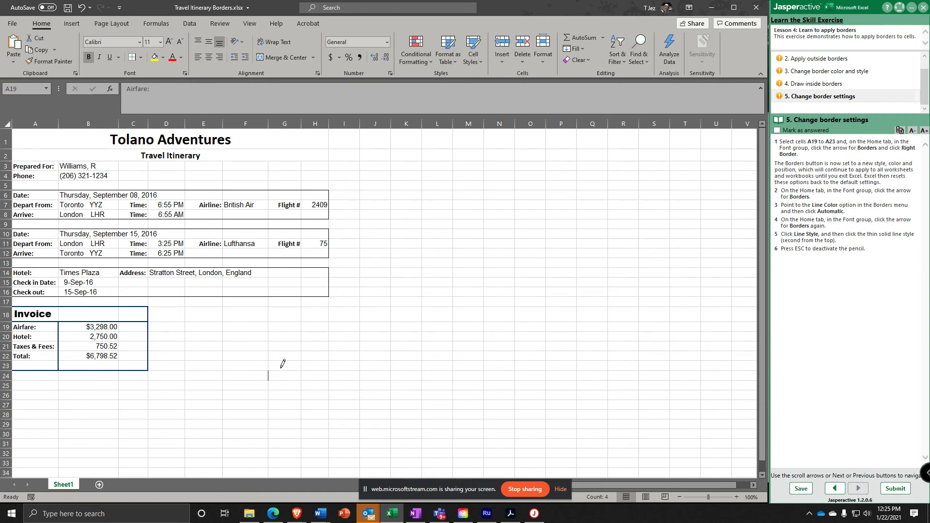
left_click(81, 8)
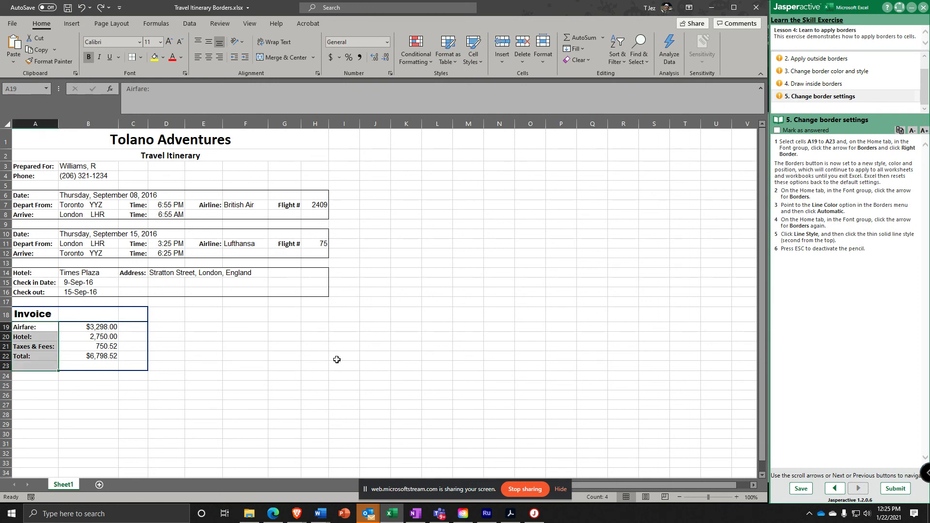
key("Escape")
left_click(274, 349)
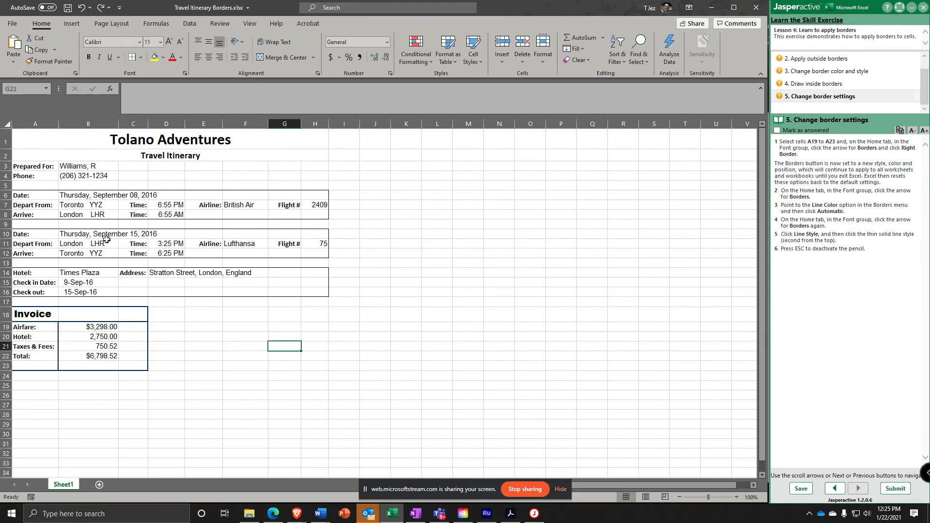
- Submit the borders exercise and its results to Jasperactive for scoring
left_click(895, 488)
left_click(504, 292)
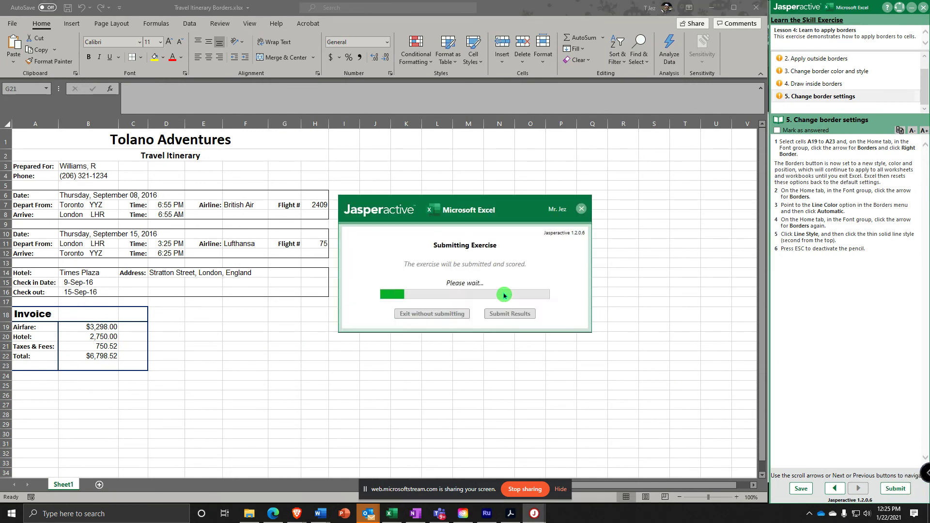